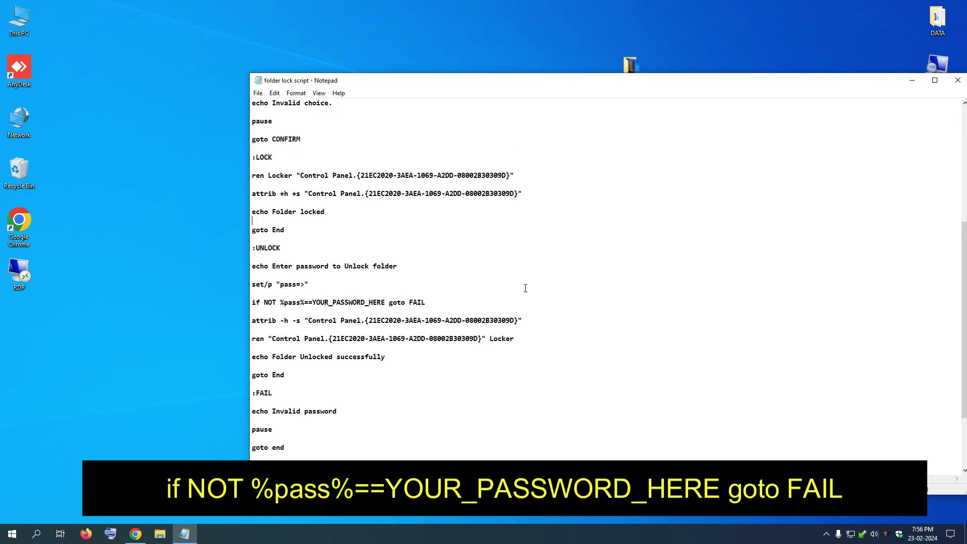
- Replace YOUR_PASSWORD_HERE in the unlock check with your own numeric password, then move Notepad aside
{"action": "mouse_move", "coordinate": [313, 304]}
{"action": "left_mouse_down"}
{"action": "mouse_move", "coordinate": [383, 301]}
{"action": "mouse_move", "coordinate": [313, 304]}
{"action": "left_mouse_up"}
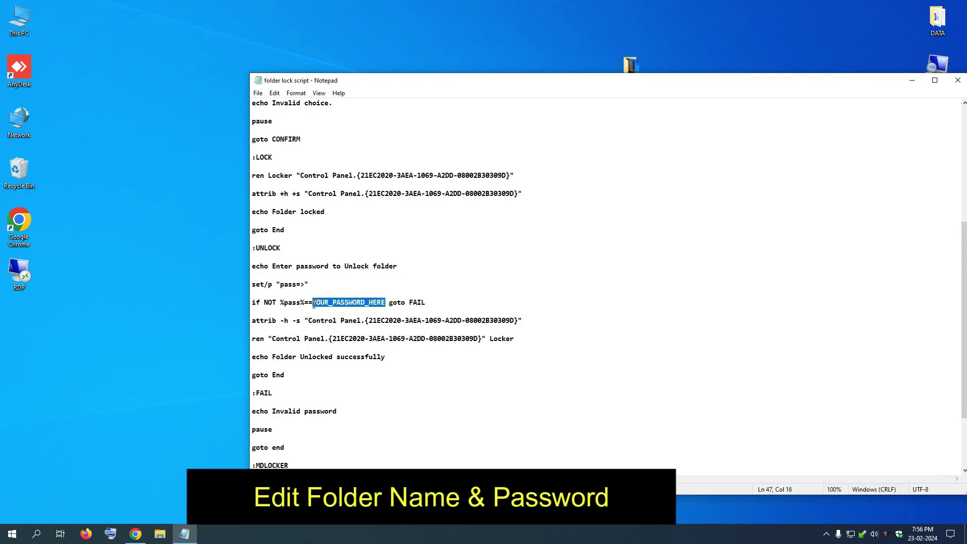
{"action": "key", "text": "BackSpace"}
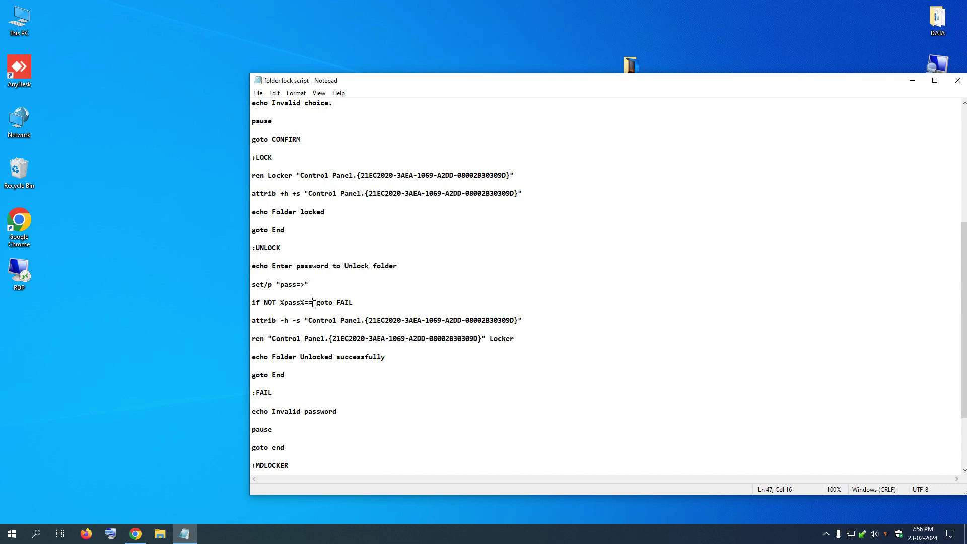
{"action": "type", "text": "12345678"}
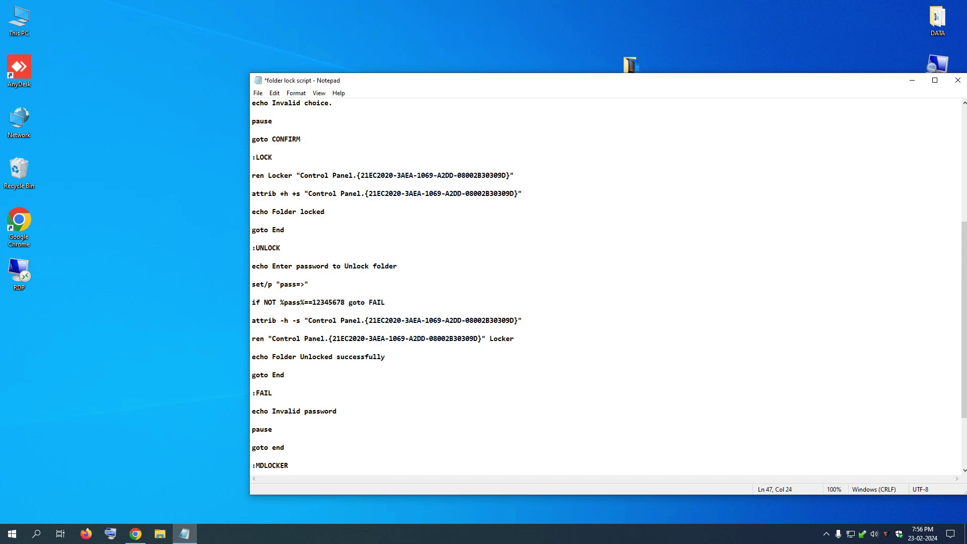
{"action": "left_click_drag", "start_coordinate": [405, 87], "coordinate": [485, 118]}
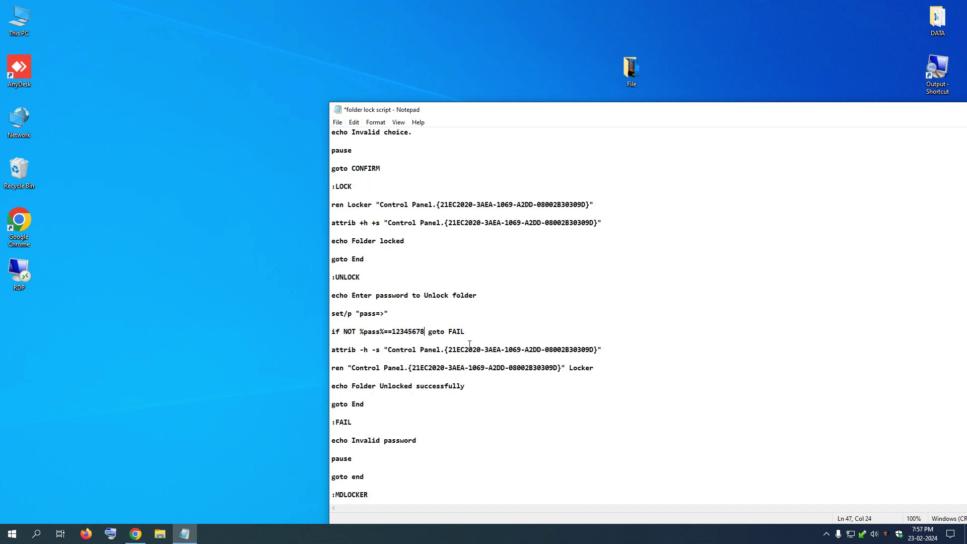
- Save the script to the Desktop as 'folder lock script.bat' using Save As
{"action": "left_click_drag", "start_coordinate": [471, 114], "coordinate": [542, 117]}
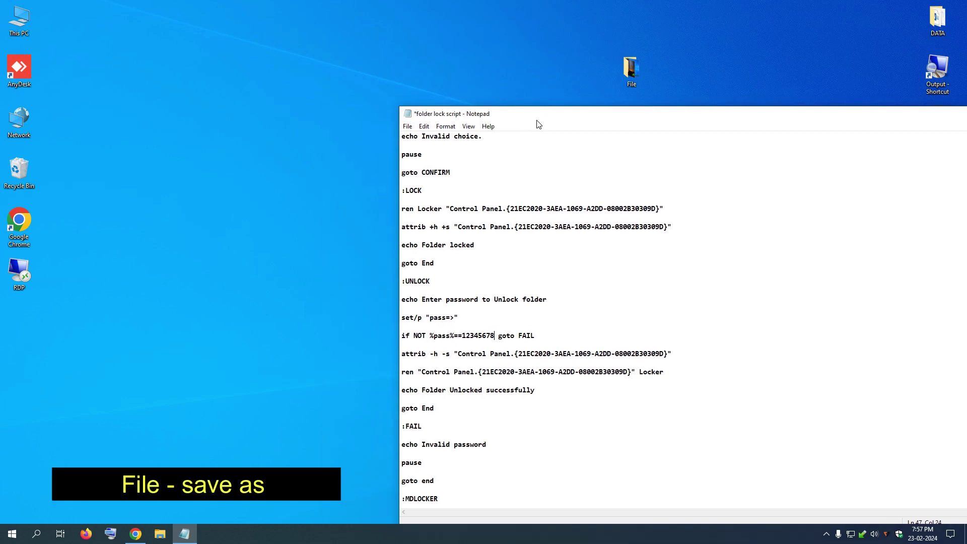
{"action": "left_click", "coordinate": [407, 127]}
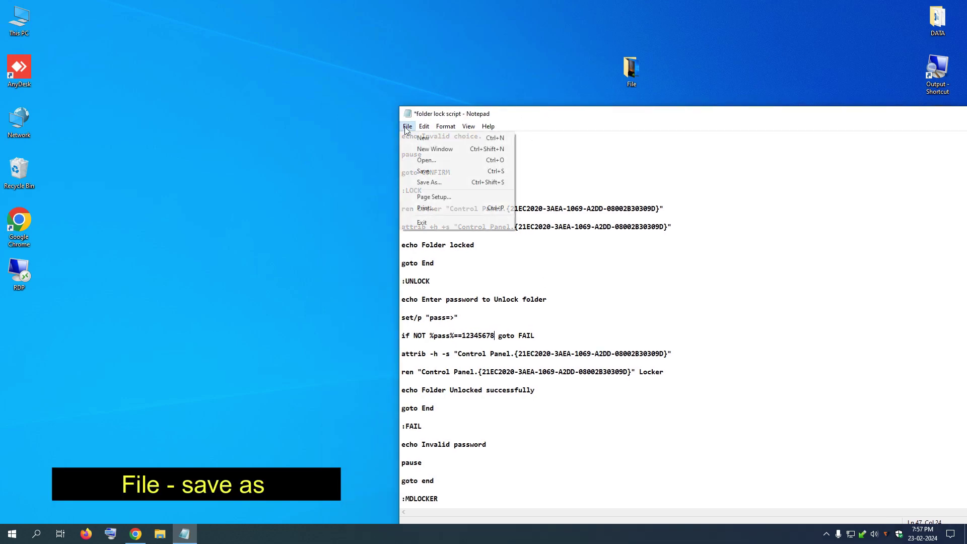
{"action": "left_click", "coordinate": [429, 182]}
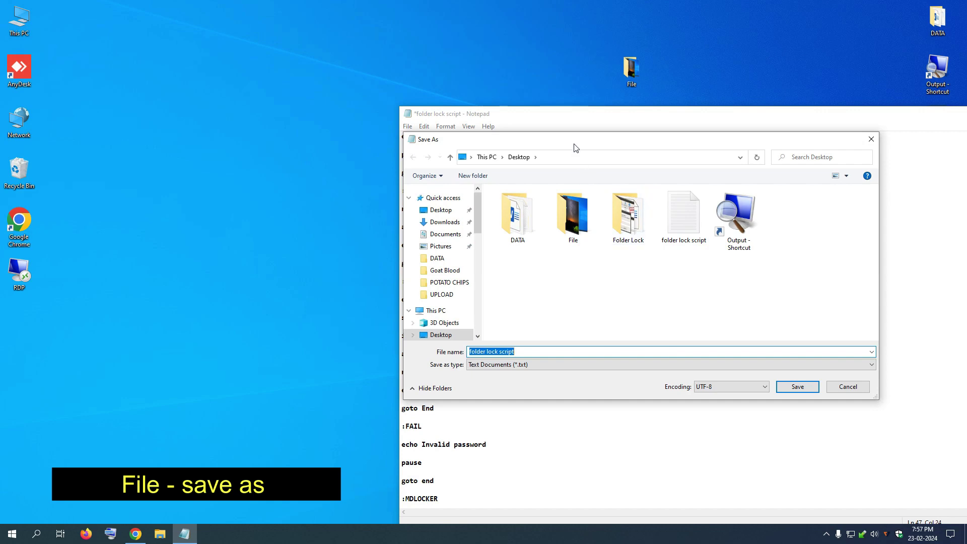
{"action": "left_click_drag", "start_coordinate": [574, 141], "coordinate": [469, 139]}
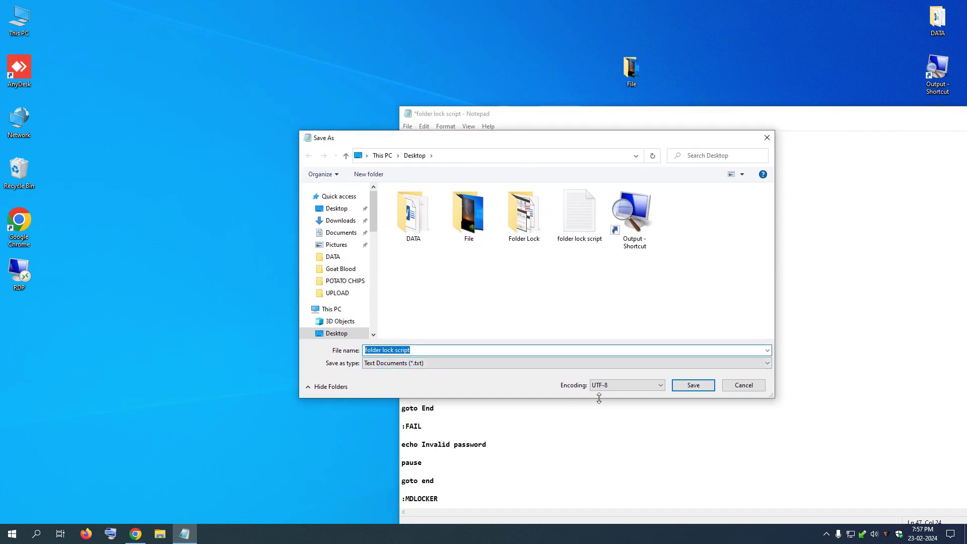
{"action": "left_click", "coordinate": [422, 350]}
{"action": "type", "text": ".bat"}
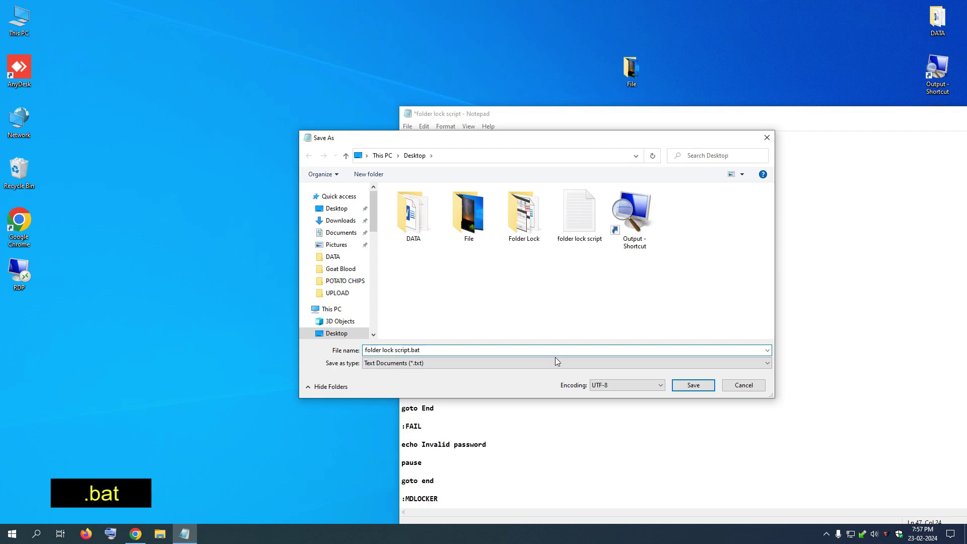
{"action": "left_click", "coordinate": [694, 385]}
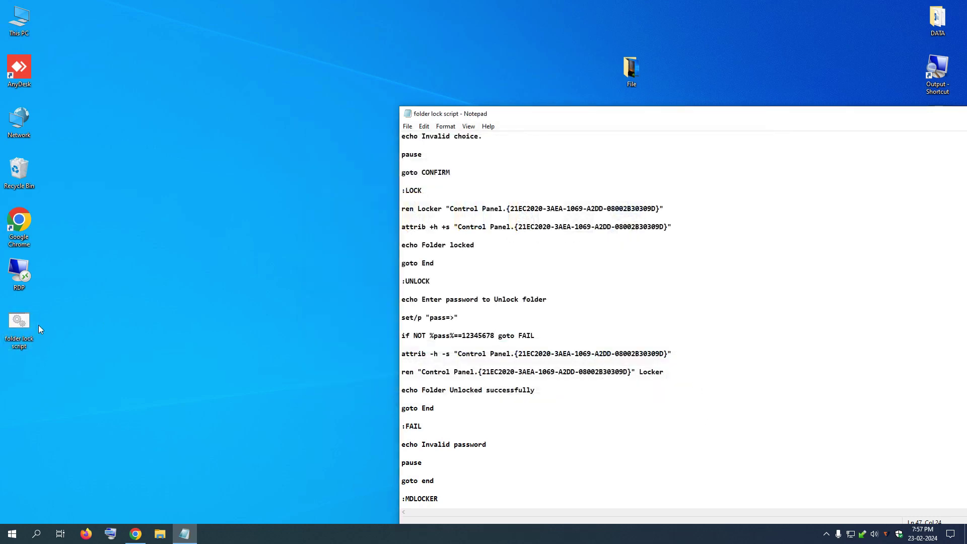
- Close Notepad and place the batch script and File folder side by side mid-desktop
{"action": "left_click_drag", "start_coordinate": [888, 119], "coordinate": [646, 121]}
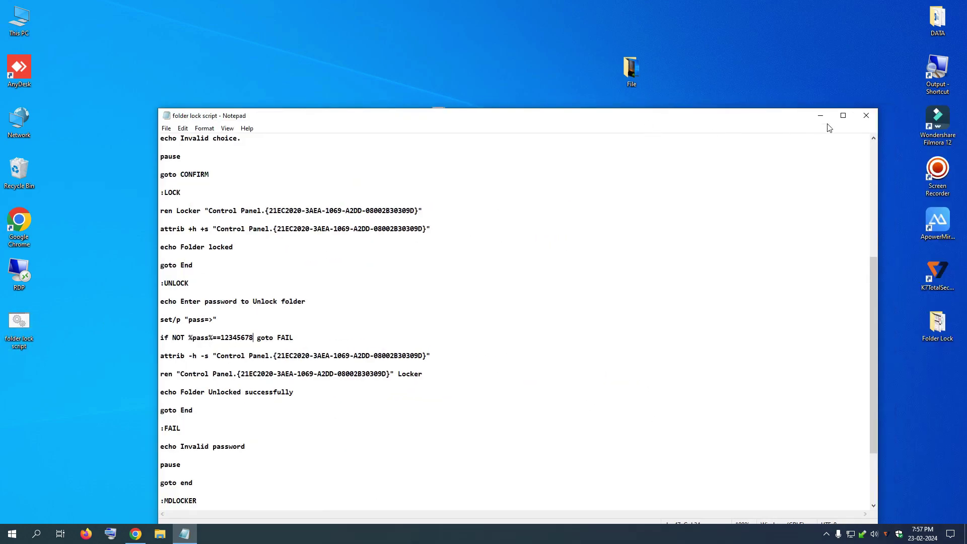
{"action": "left_click", "coordinate": [864, 115]}
{"action": "left_click", "coordinate": [538, 194]}
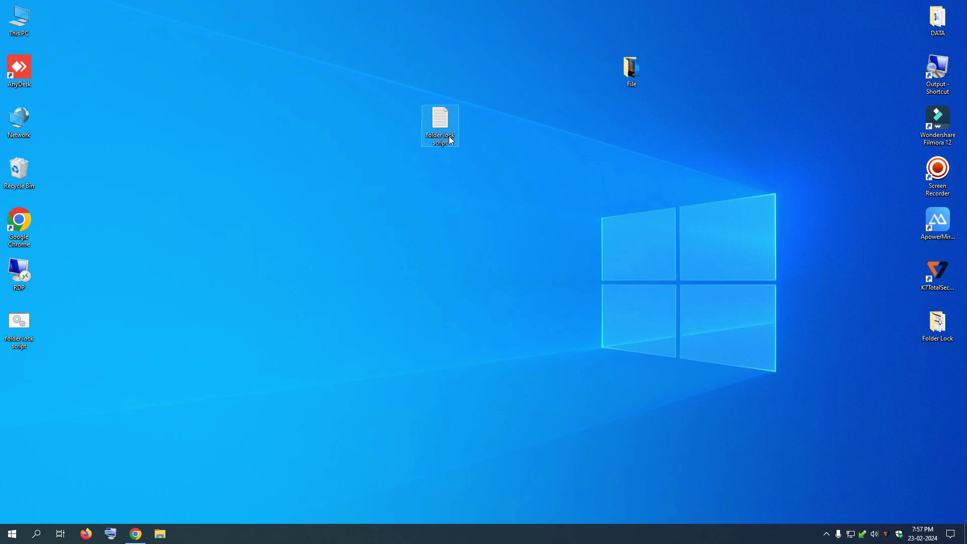
{"action": "left_click_drag", "start_coordinate": [317, 51], "coordinate": [321, 46]}
{"action": "left_click_drag", "start_coordinate": [35, 322], "coordinate": [396, 250]}
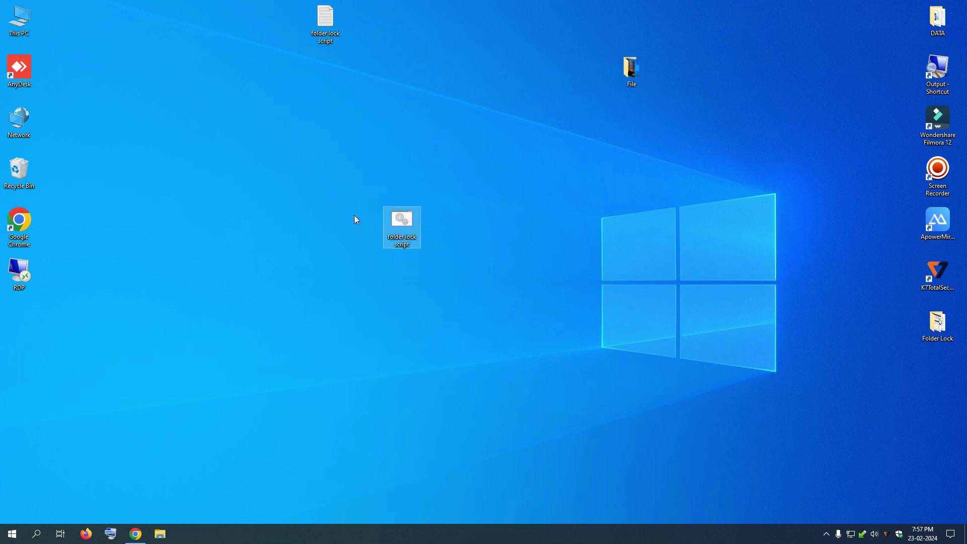
{"action": "left_click_drag", "start_coordinate": [632, 71], "coordinate": [548, 200]}
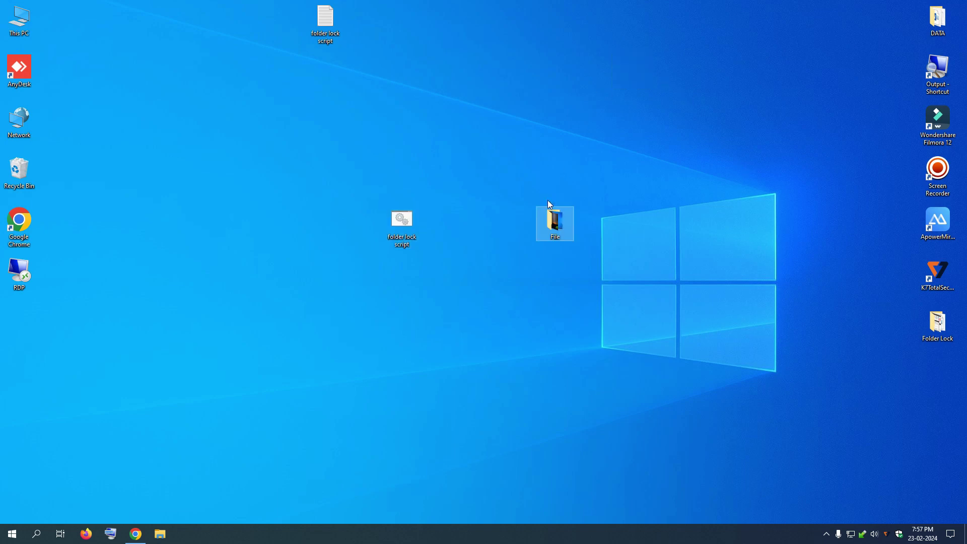
- Check the File folder's properties and contents, then close it
{"action": "right_click", "coordinate": [563, 237]}
{"action": "left_click", "coordinate": [598, 488]}
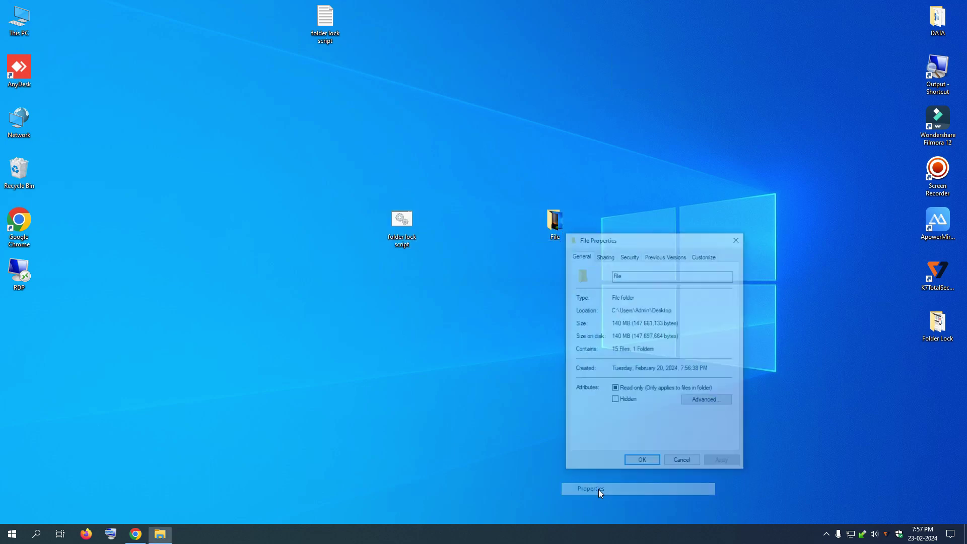
{"action": "left_click", "coordinate": [682, 461]}
{"action": "double_click", "coordinate": [556, 236]}
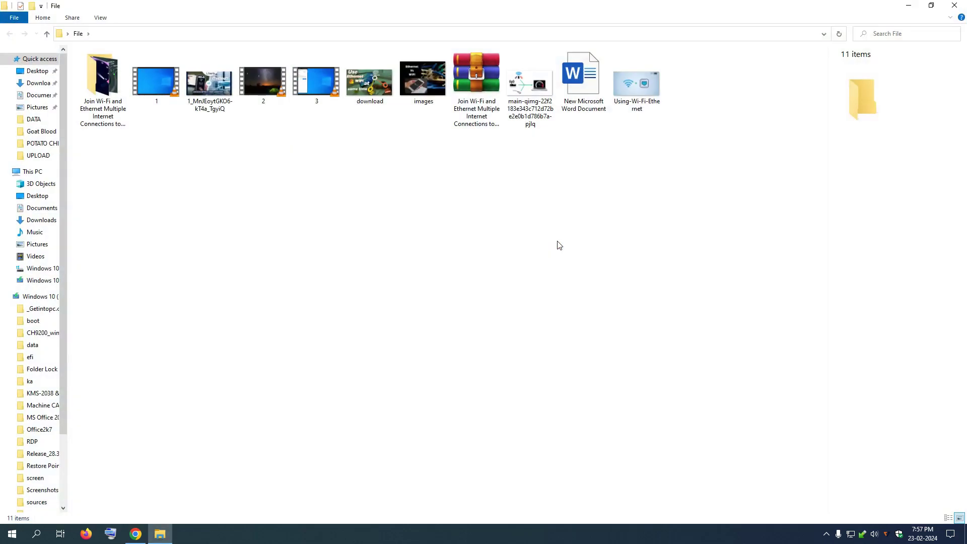
{"action": "left_click", "coordinate": [956, 6]}
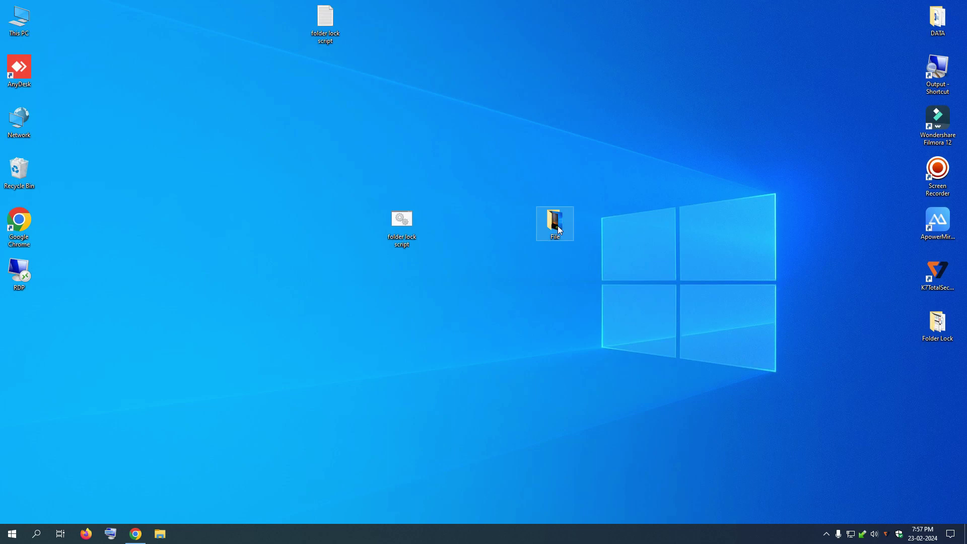
{"action": "left_click", "coordinate": [484, 277]}
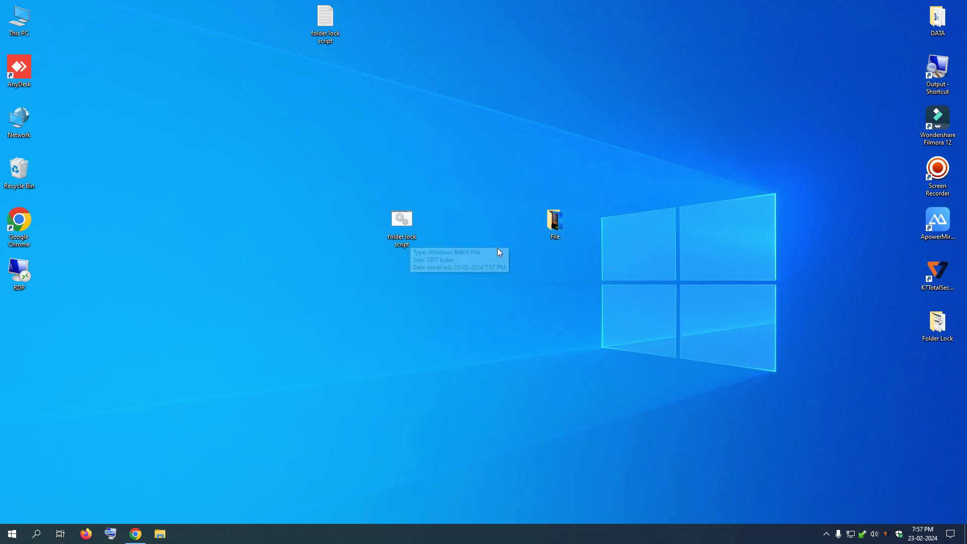
- Run folder lock script.bat to create Locker, confirm it is empty, and dismiss the console
{"action": "double_click", "coordinate": [408, 223]}
{"action": "left_click_drag", "start_coordinate": [301, 106], "coordinate": [529, 228]}
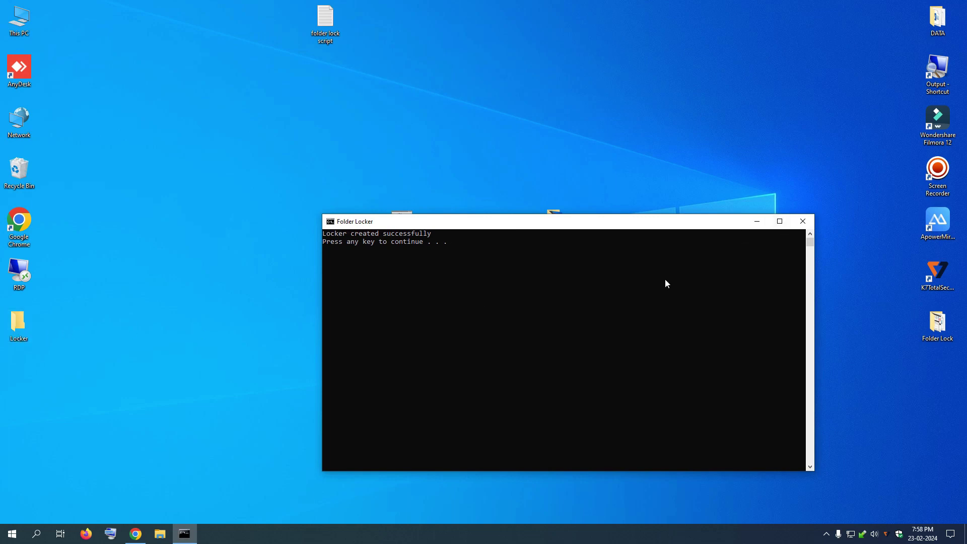
{"action": "left_click_drag", "start_coordinate": [25, 335], "coordinate": [378, 192]}
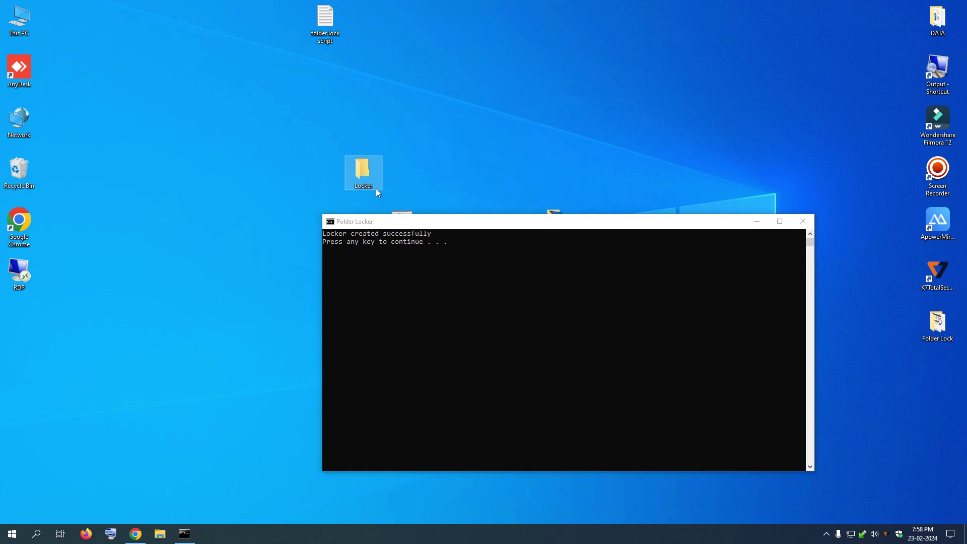
{"action": "double_click", "coordinate": [376, 190]}
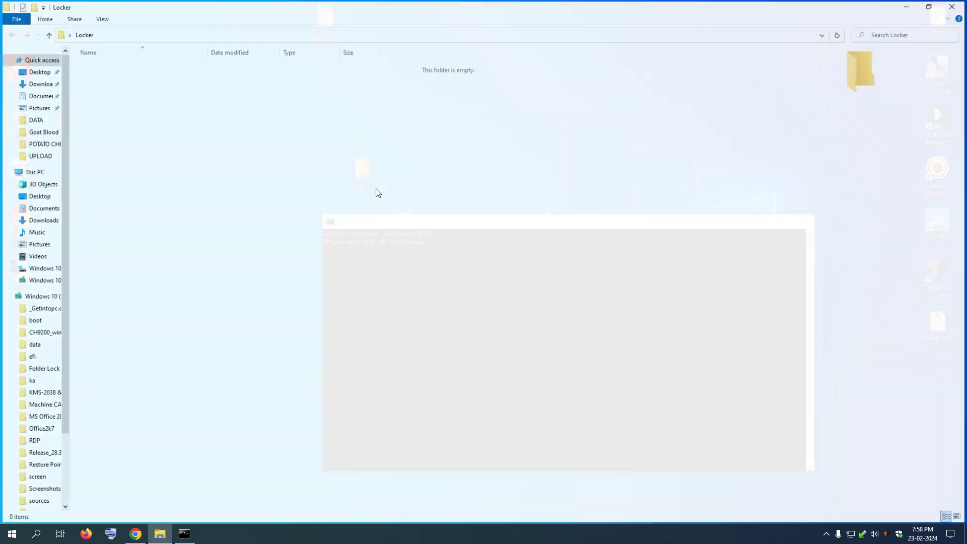
{"action": "left_click", "coordinate": [954, 5]}
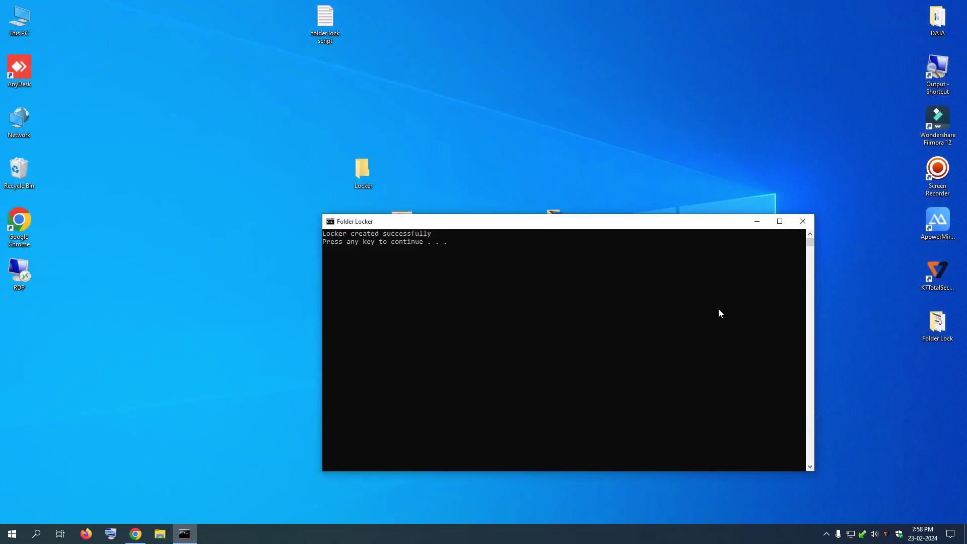
{"action": "key", "text": "Return"}
{"action": "key", "text": "Return"}
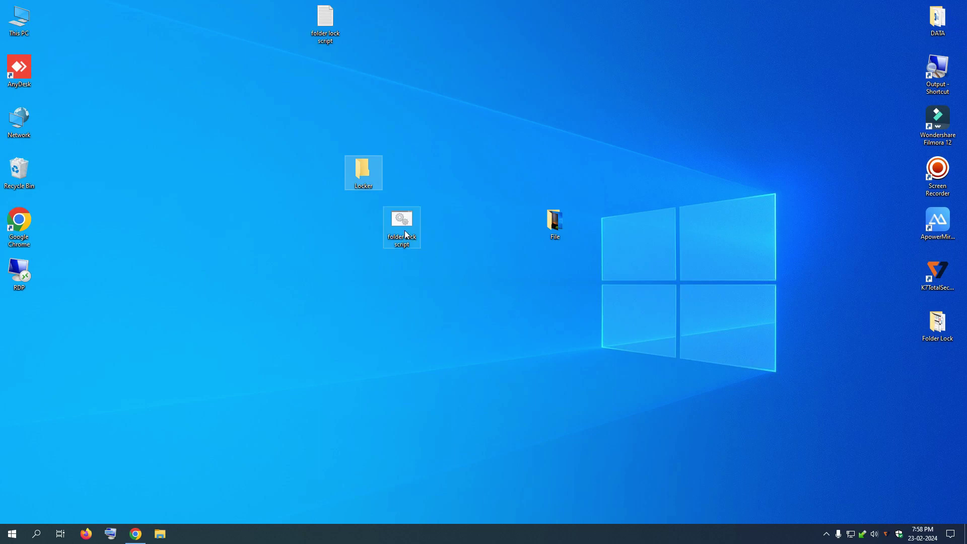
- Open the Locker folder and cut the File folder from the desktop
{"action": "left_click_drag", "start_coordinate": [371, 187], "coordinate": [479, 345]}
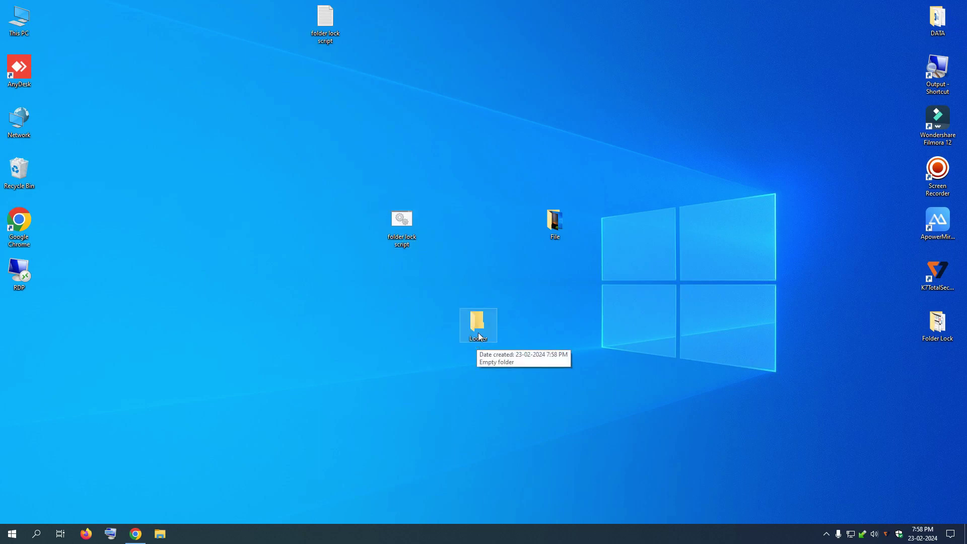
{"action": "double_click", "coordinate": [480, 325]}
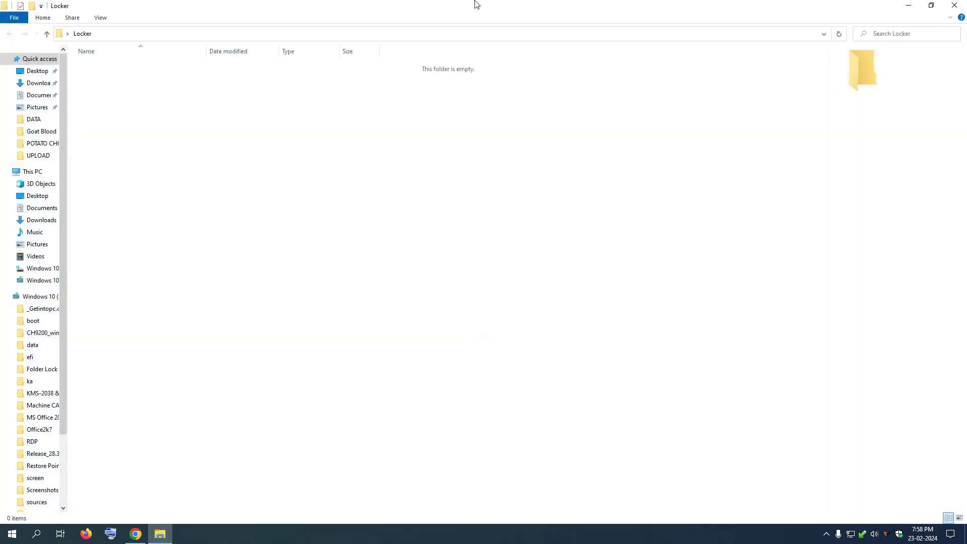
{"action": "left_click_drag", "start_coordinate": [506, 5], "coordinate": [569, 293]}
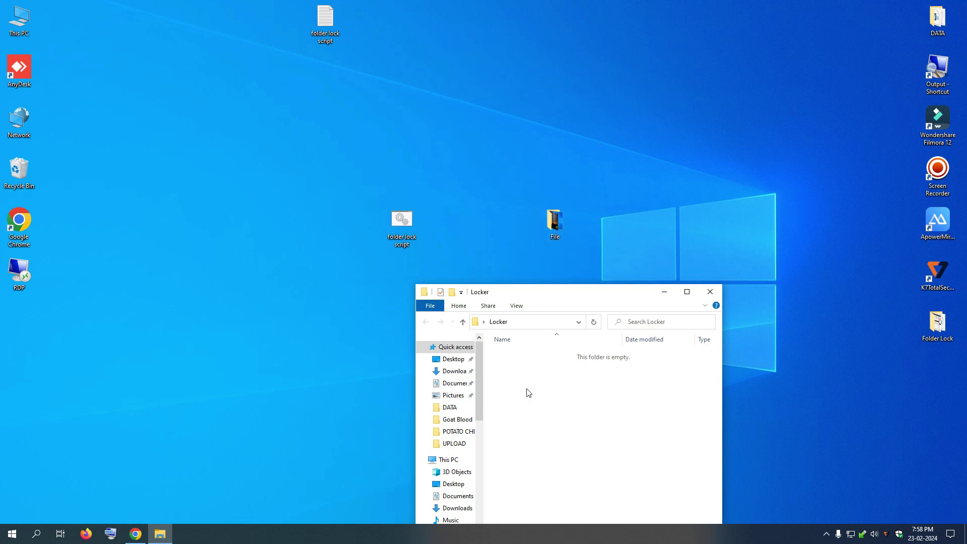
{"action": "right_click", "coordinate": [557, 231]}
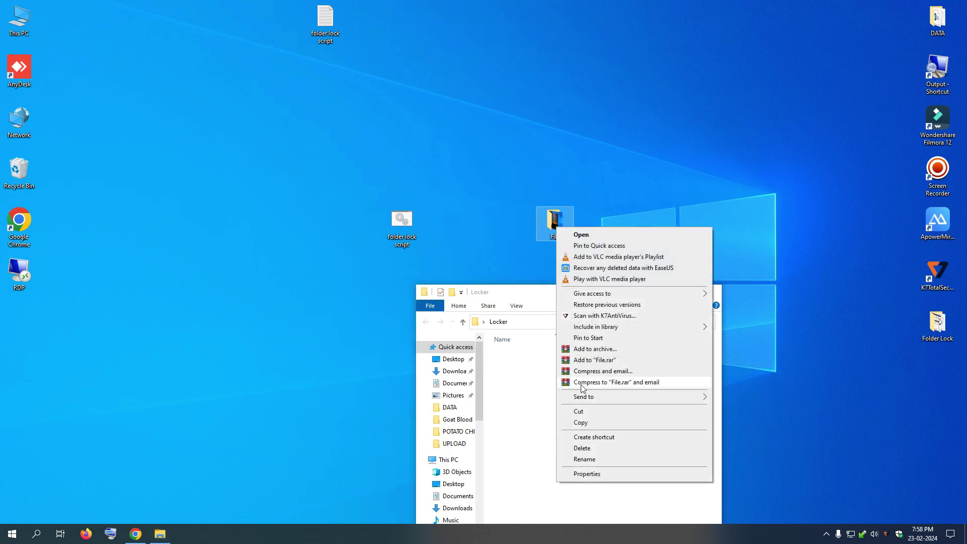
{"action": "left_click", "coordinate": [582, 413]}
- Paste File into the empty Locker window, then close the window
{"action": "left_click_drag", "start_coordinate": [591, 306], "coordinate": [682, 201]}
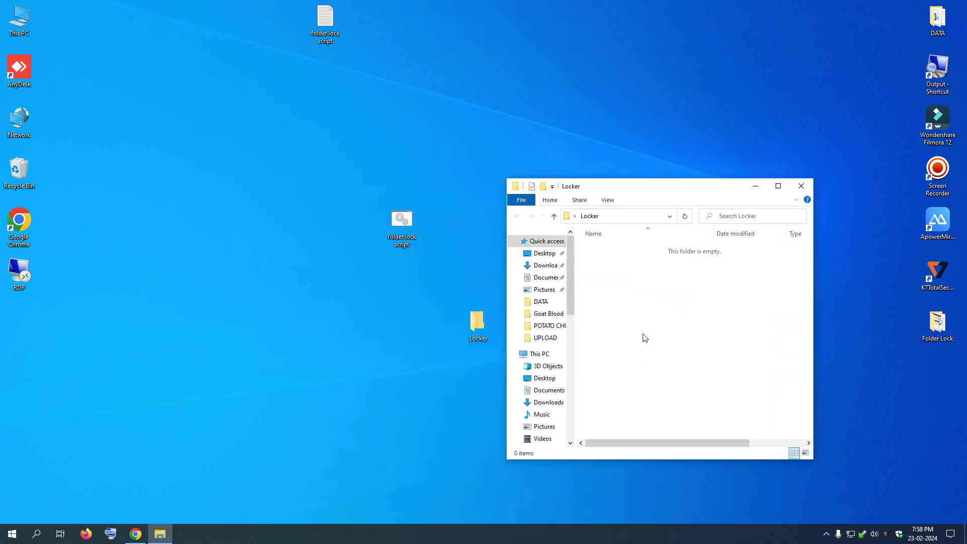
{"action": "right_click", "coordinate": [644, 334]}
{"action": "left_click", "coordinate": [669, 404]}
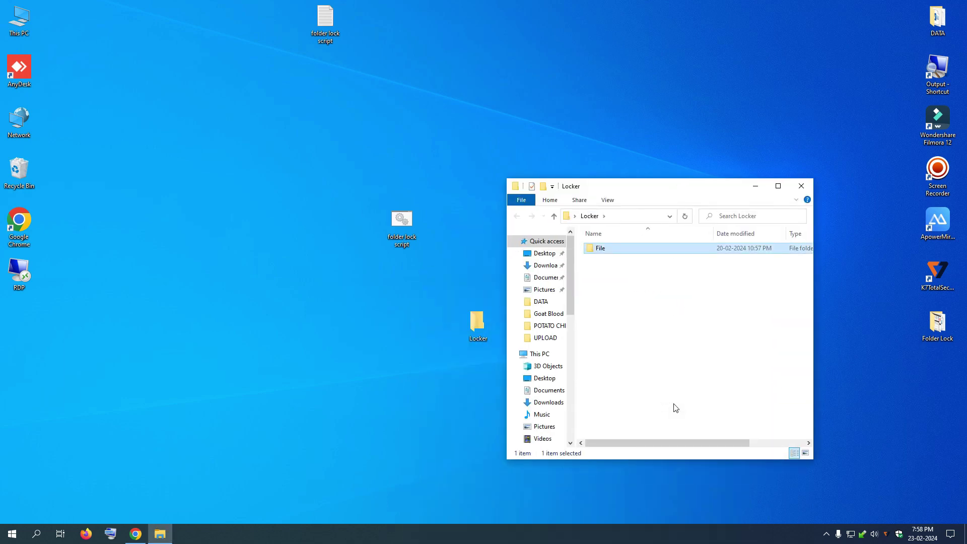
{"action": "right_click", "coordinate": [590, 251]}
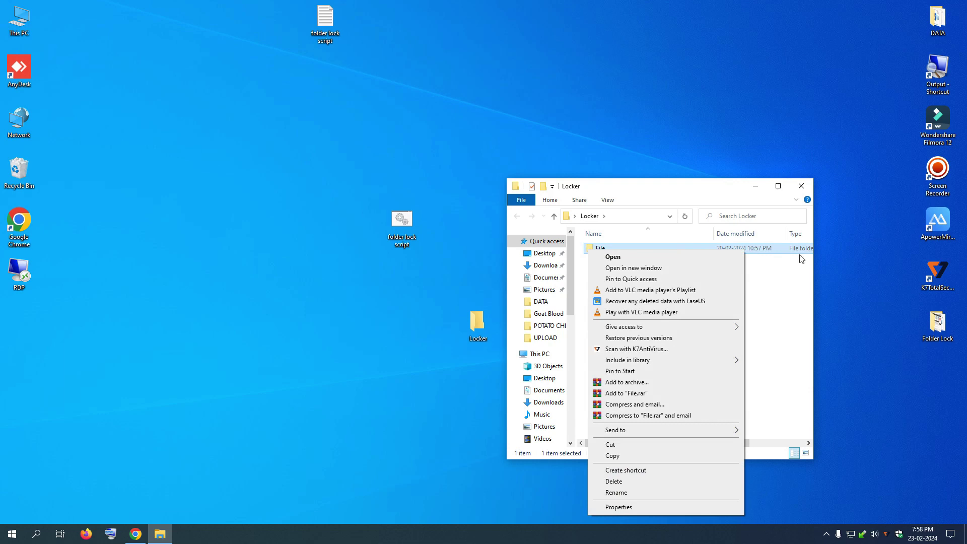
{"action": "left_click", "coordinate": [802, 186]}
{"action": "left_click", "coordinate": [801, 186]}
- Open Locker and view the File folder's properties, cancelling without changes
{"action": "left_click_drag", "start_coordinate": [479, 322], "coordinate": [517, 272]}
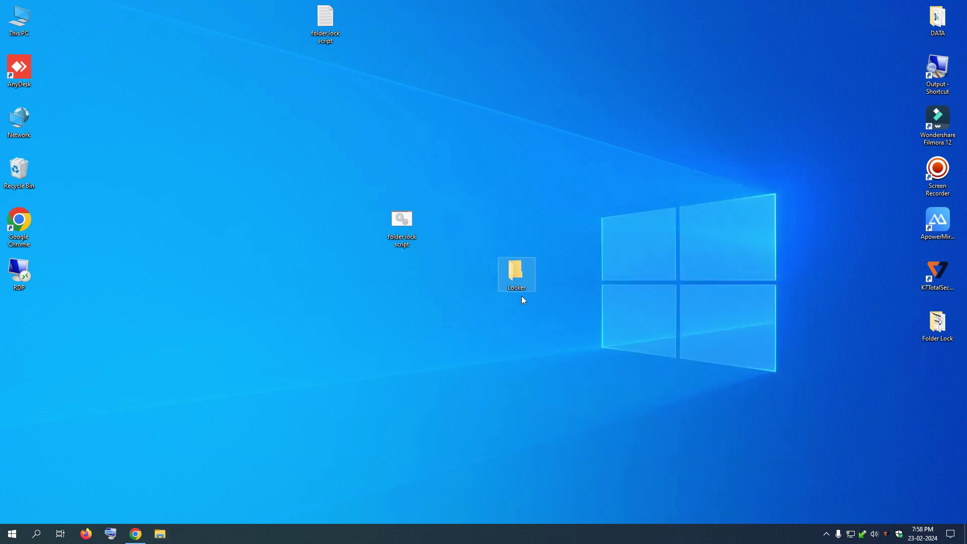
{"action": "double_click", "coordinate": [515, 279]}
{"action": "right_click", "coordinate": [595, 249]}
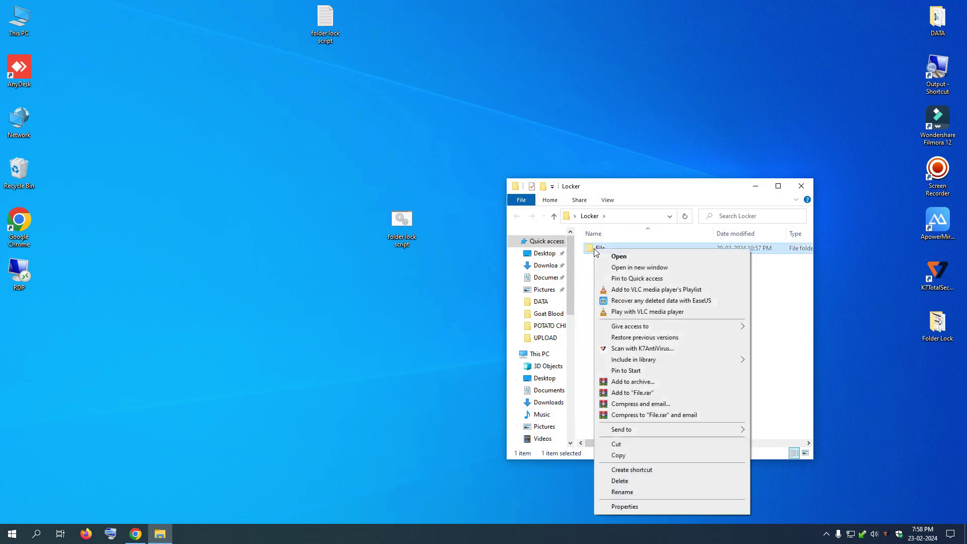
{"action": "left_click", "coordinate": [626, 507]}
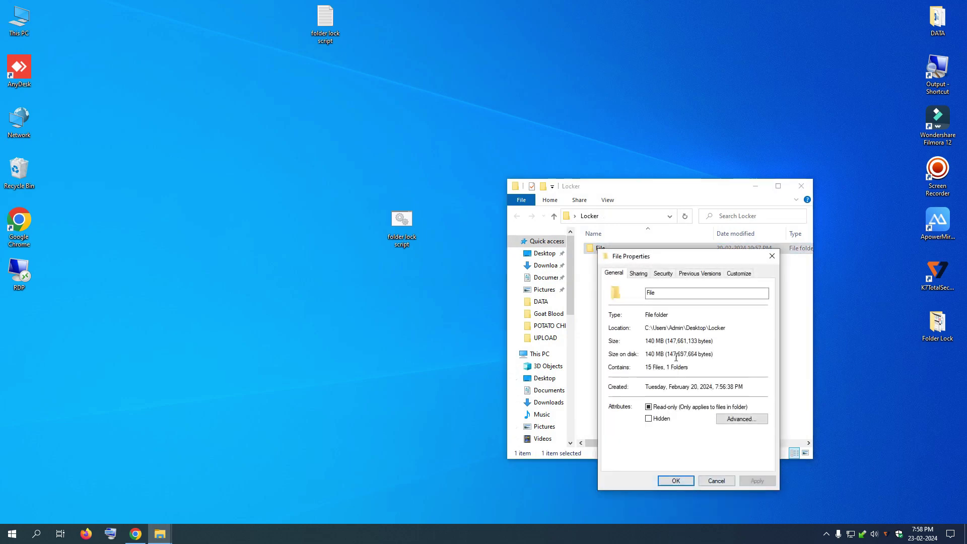
{"action": "left_click", "coordinate": [718, 481]}
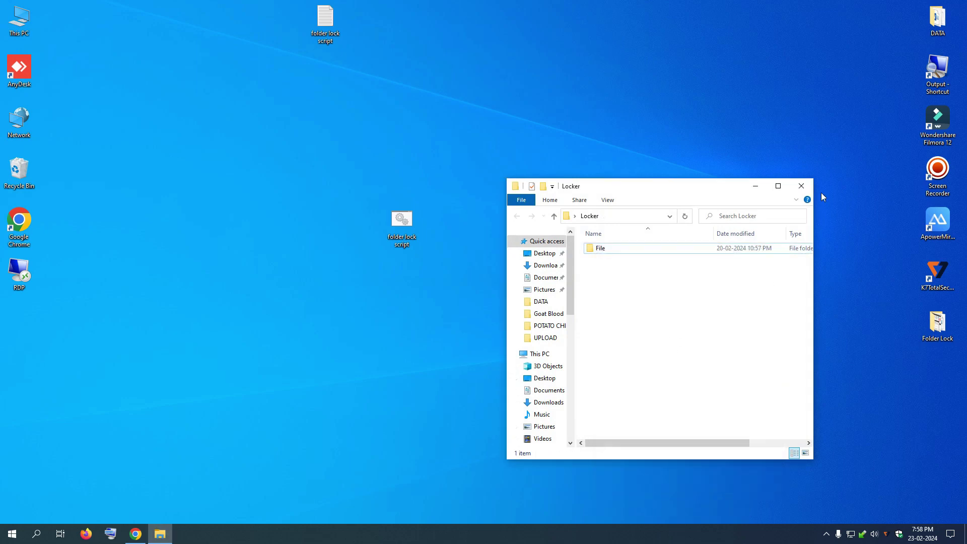
{"action": "left_click", "coordinate": [801, 186]}
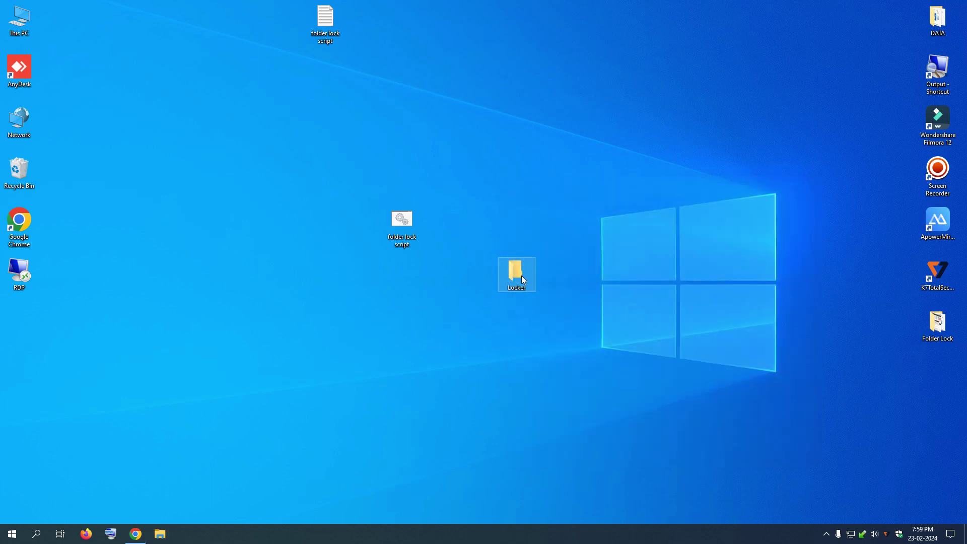
- Place Locker beside folder lock script and briefly reopen it to check
{"action": "left_click_drag", "start_coordinate": [521, 276], "coordinate": [483, 225]}
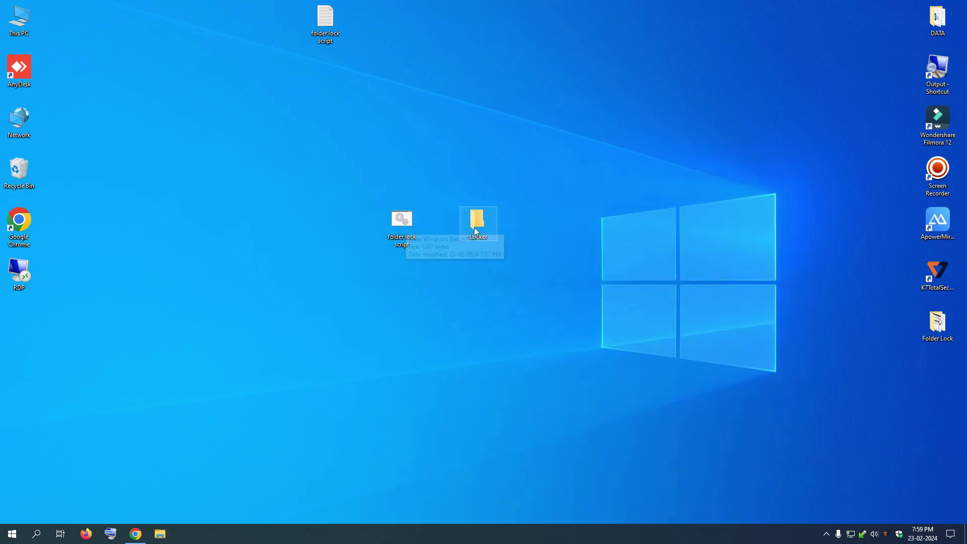
{"action": "double_click", "coordinate": [478, 222]}
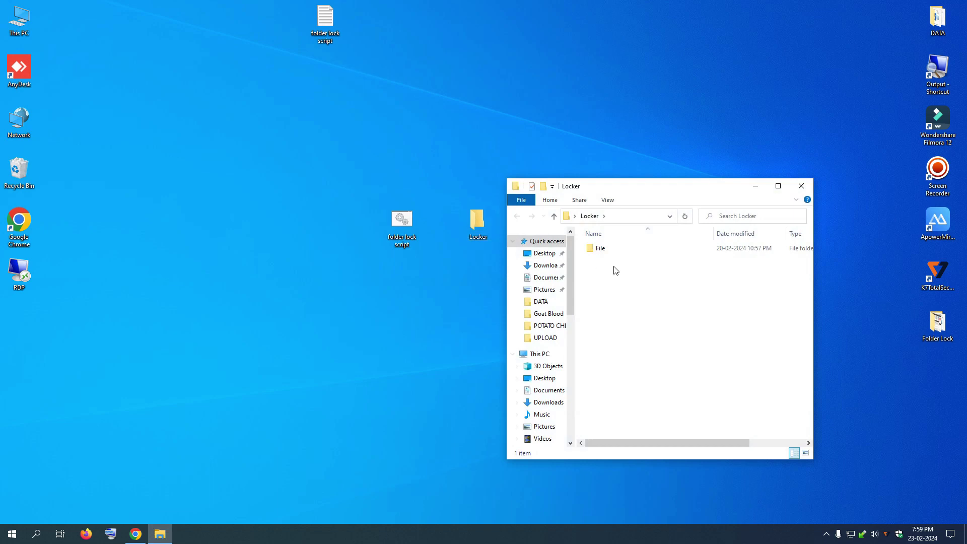
{"action": "left_click", "coordinate": [802, 186]}
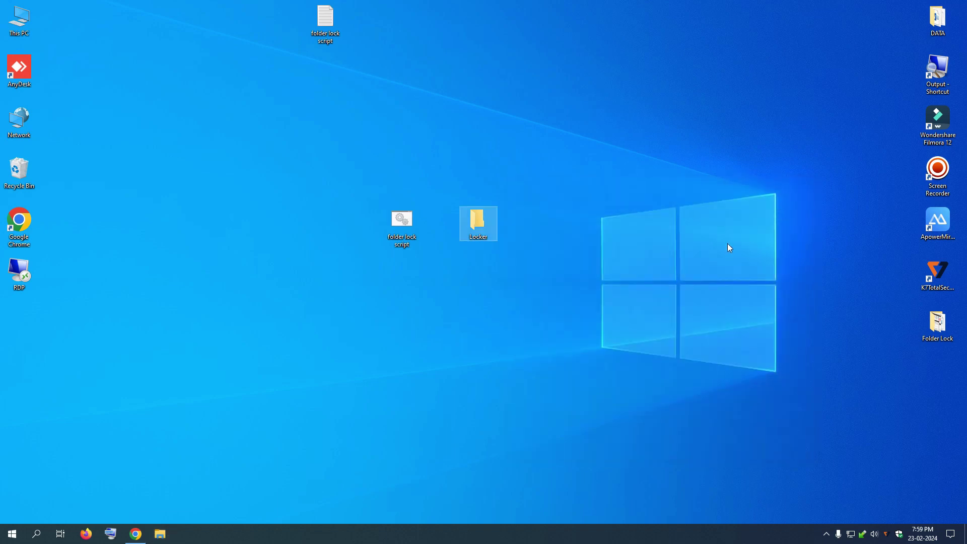
- Run folder lock script and answer y to lock the Locker folder
{"action": "double_click", "coordinate": [407, 233]}
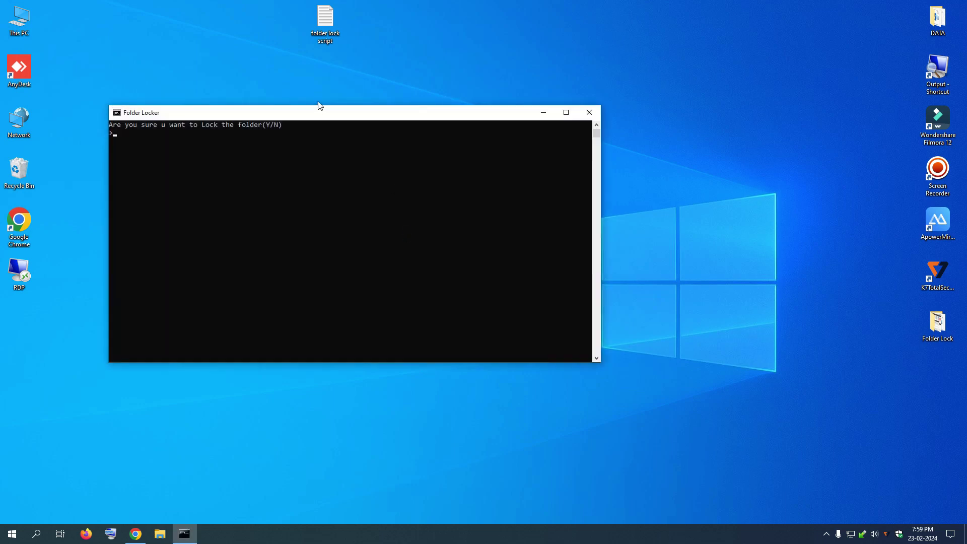
{"action": "left_click_drag", "start_coordinate": [317, 119], "coordinate": [569, 278]}
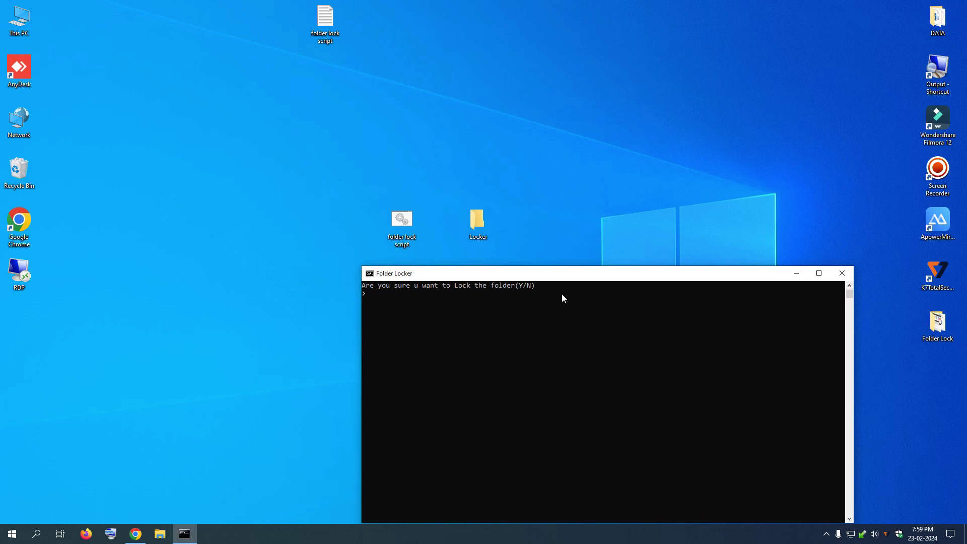
{"action": "type", "text": "y"}
{"action": "key", "text": "Return"}
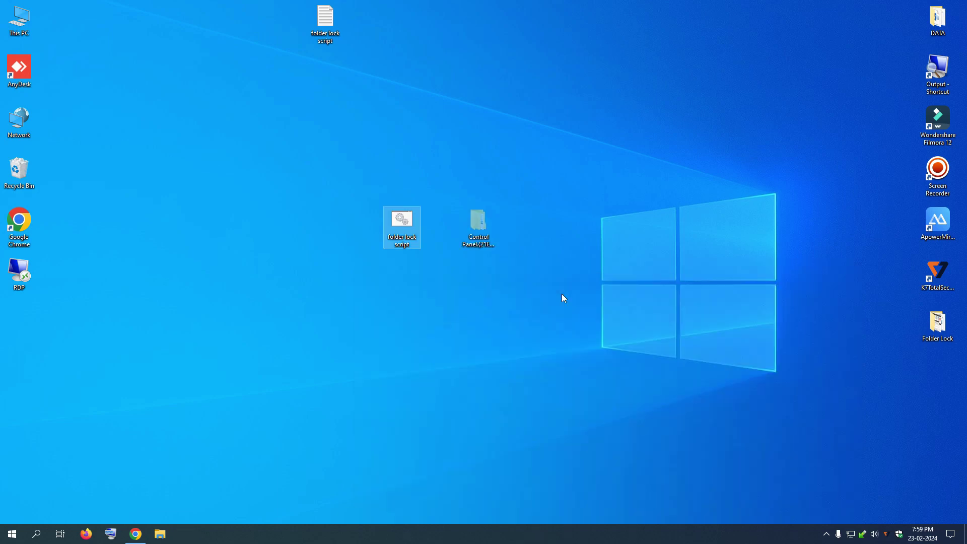
- Refresh the desktop twice to confirm Locker is hidden
{"action": "left_click", "coordinate": [540, 284]}
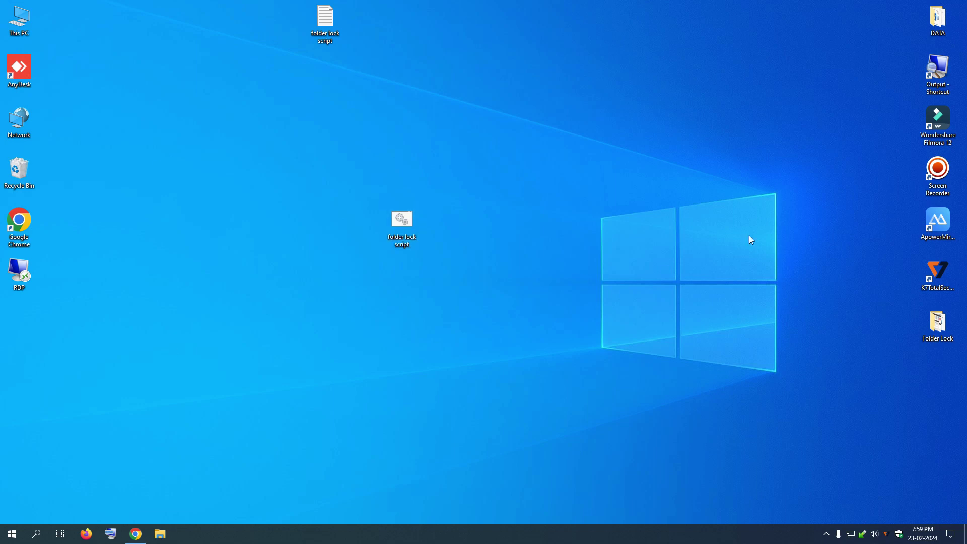
{"action": "right_click", "coordinate": [289, 201]}
{"action": "left_click", "coordinate": [311, 230]}
{"action": "right_click", "coordinate": [311, 256]}
{"action": "left_click", "coordinate": [332, 288]}
- Run the script to unlock, and check the password line in the script's text file
{"action": "double_click", "coordinate": [401, 230]}
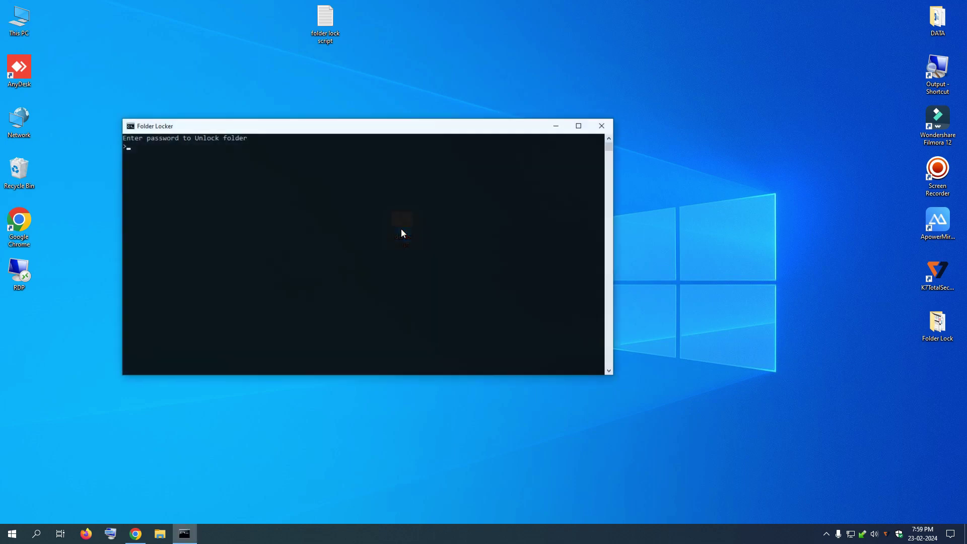
{"action": "left_click_drag", "start_coordinate": [309, 130], "coordinate": [568, 291]}
{"action": "left_click_drag", "start_coordinate": [326, 23], "coordinate": [135, 74]}
{"action": "double_click", "coordinate": [135, 74]}
{"action": "scroll", "coordinate": [337, 328], "scroll_direction": "down", "scroll_amount": 6}
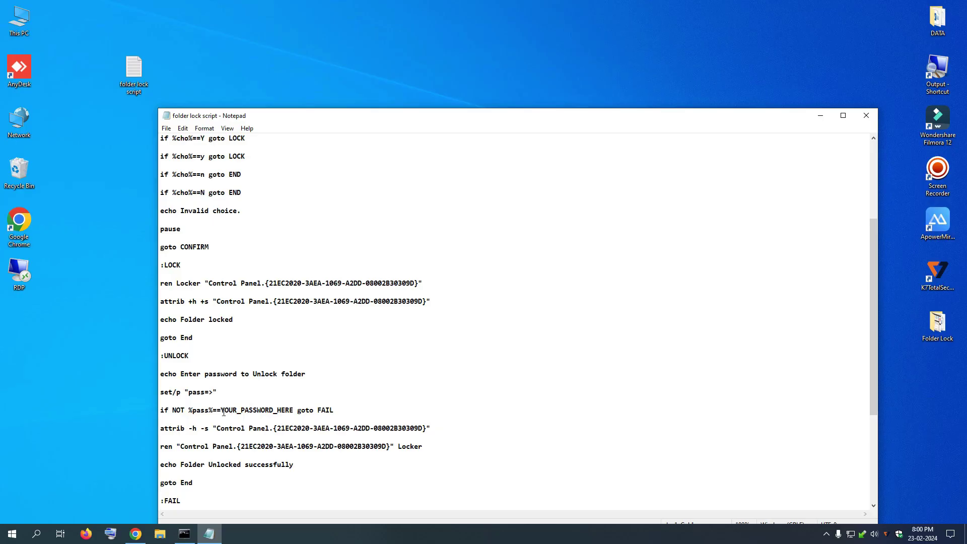
{"action": "left_click_drag", "start_coordinate": [225, 410], "coordinate": [292, 410]}
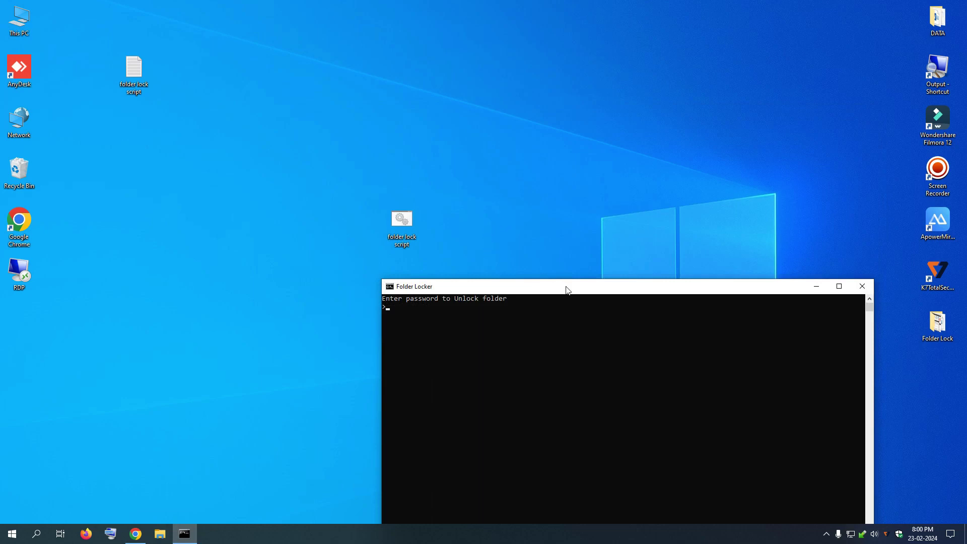
- Enter the custom password in the Folder Locker console to unlock Locker
{"action": "left_click_drag", "start_coordinate": [566, 289], "coordinate": [589, 252]}
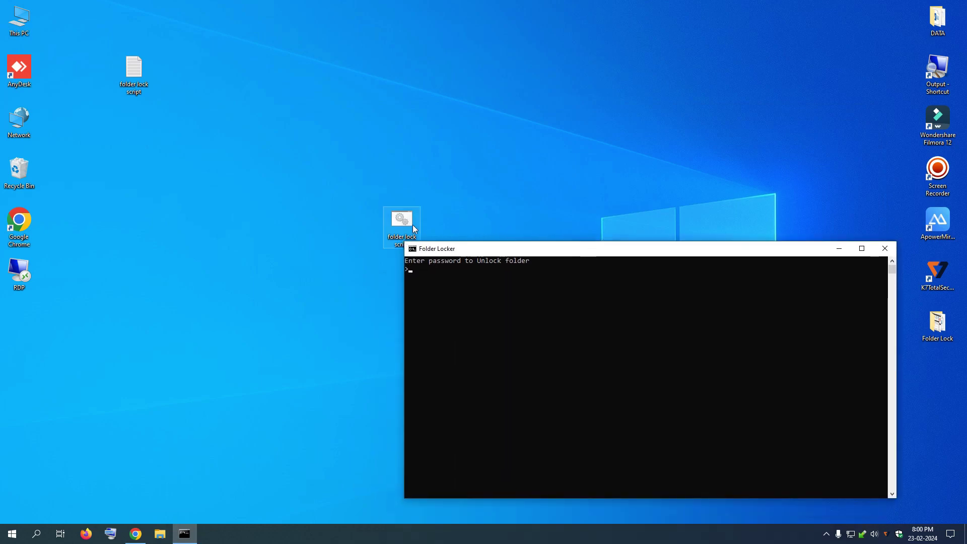
{"action": "left_click_drag", "start_coordinate": [412, 224], "coordinate": [297, 224]}
{"action": "left_click_drag", "start_coordinate": [578, 253], "coordinate": [578, 315]}
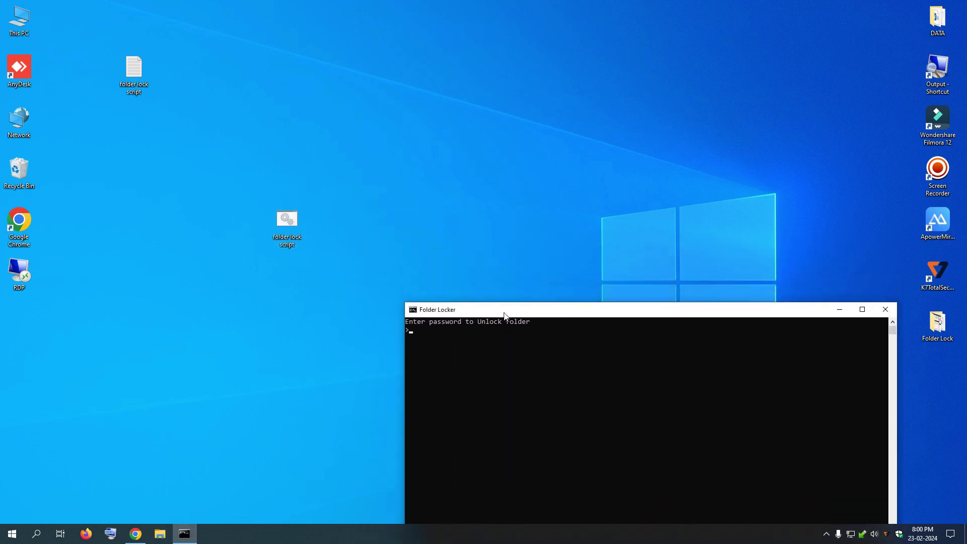
{"action": "left_click_drag", "start_coordinate": [504, 316], "coordinate": [514, 344]}
{"action": "type", "text": "12345678"}
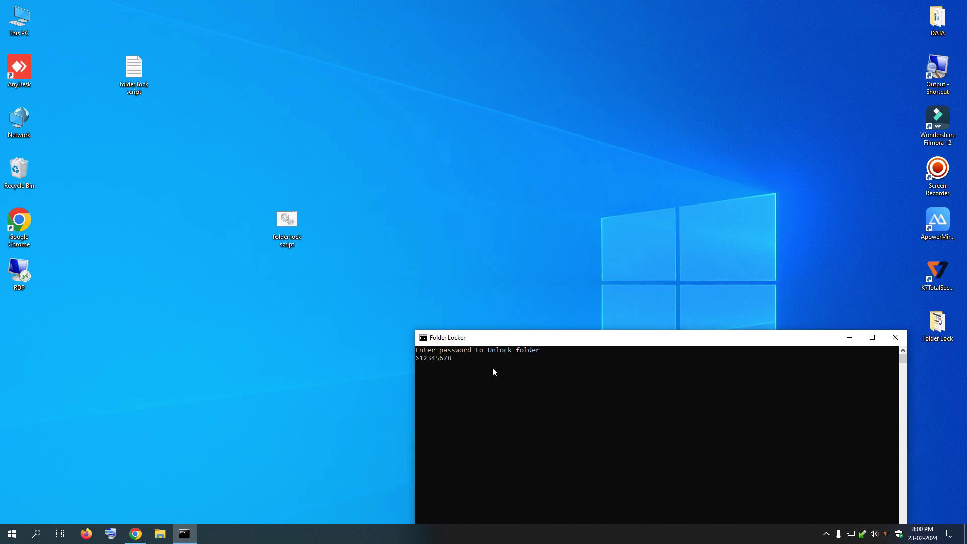
{"action": "key", "text": "Return"}
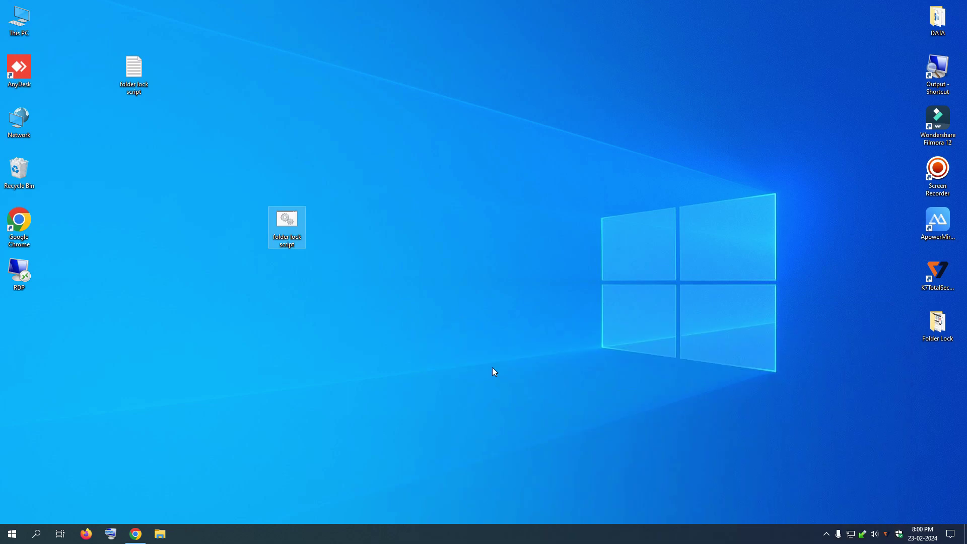
- Move the restored Locker into view, open it and its File subfolder, then close the window
{"action": "left_click_drag", "start_coordinate": [26, 327], "coordinate": [387, 128]}
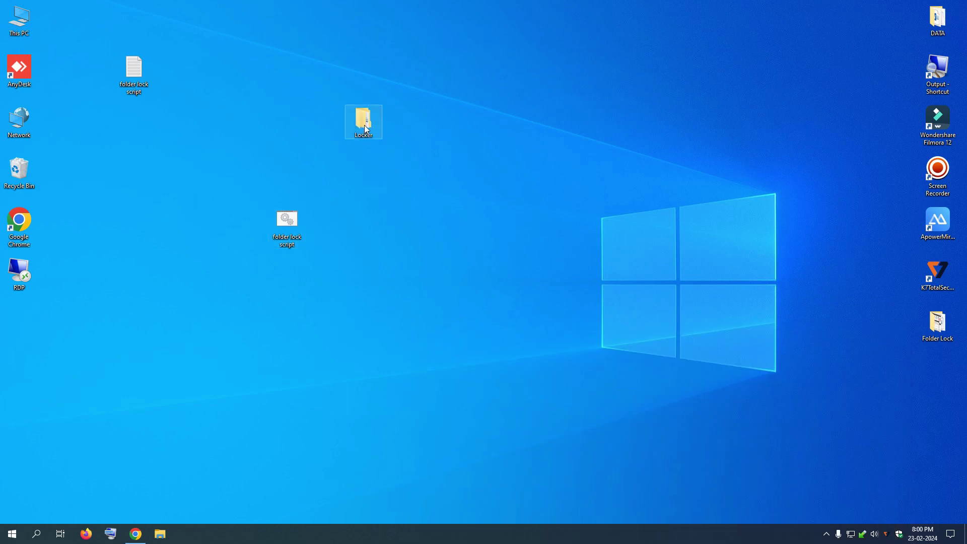
{"action": "double_click", "coordinate": [364, 125]}
{"action": "double_click", "coordinate": [599, 247]}
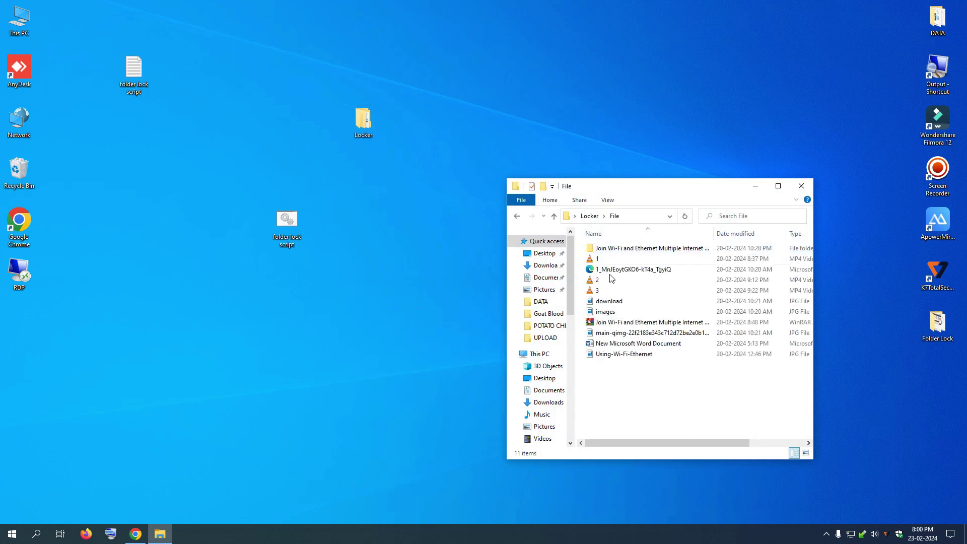
{"action": "left_click", "coordinate": [802, 186]}
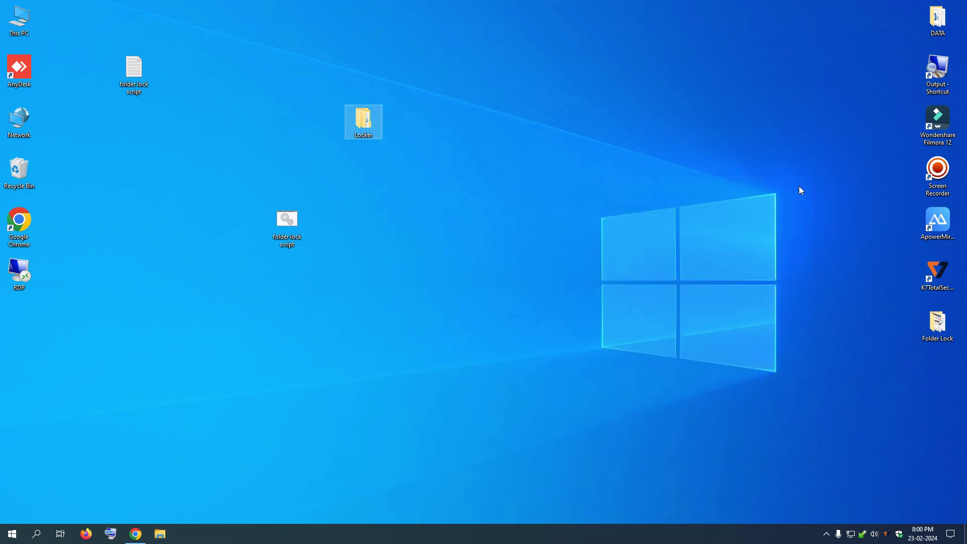
{"action": "left_click", "coordinate": [292, 227]}
- Rerun folder lock script and answer y to relock Locker
{"action": "double_click", "coordinate": [292, 227]}
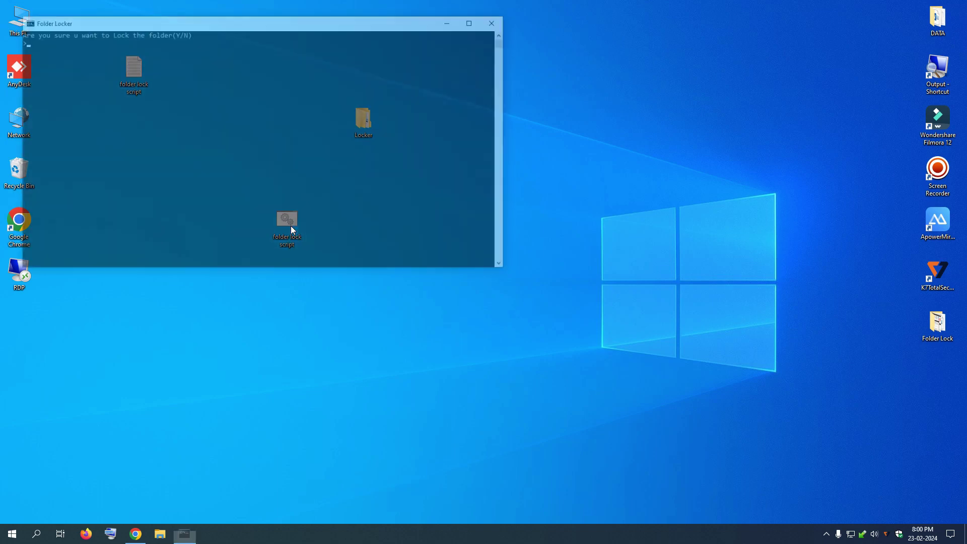
{"action": "left_click_drag", "start_coordinate": [261, 27], "coordinate": [625, 298]}
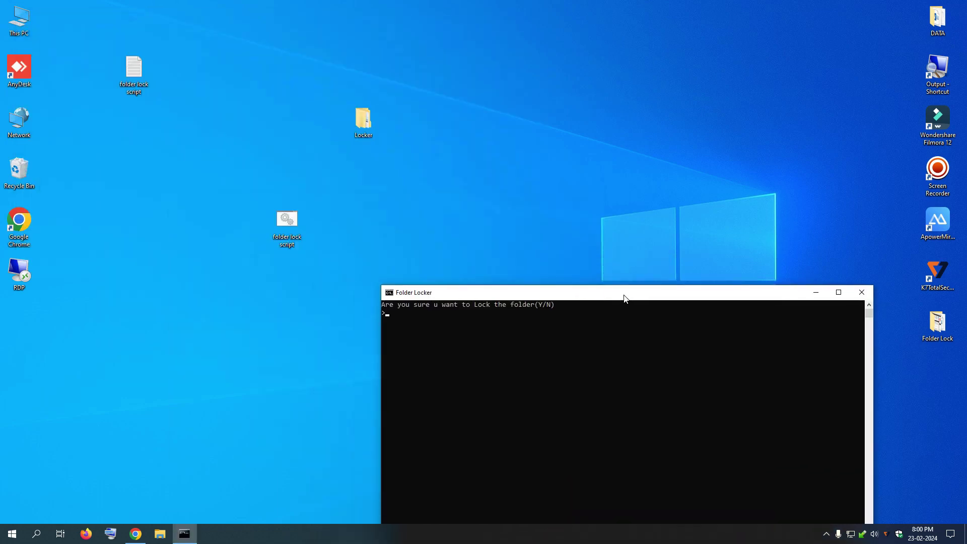
{"action": "type", "text": "y"}
{"action": "key", "text": "Return"}
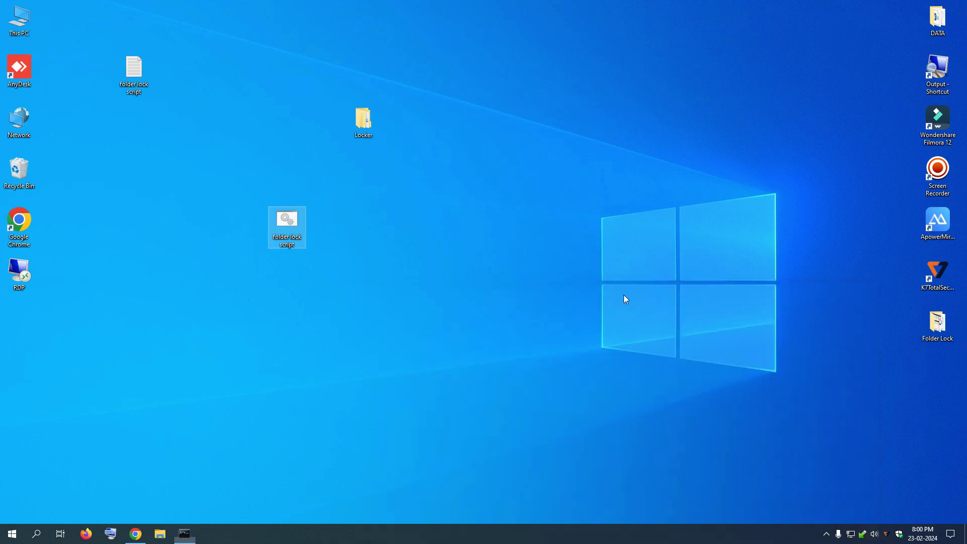
- Refresh the desktop twice to confirm Locker has vanished
{"action": "right_click", "coordinate": [474, 283]}
{"action": "left_click", "coordinate": [501, 312]}
{"action": "right_click", "coordinate": [472, 275]}
{"action": "left_click", "coordinate": [497, 304]}
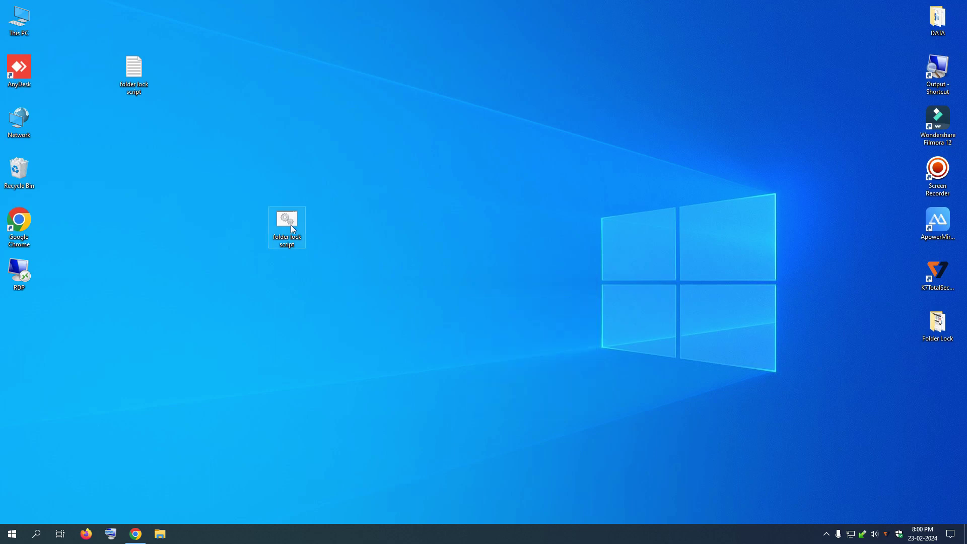
- Unlock Locker again via the script using the custom password, move it to the desktop centre, and open it
{"action": "double_click", "coordinate": [280, 226]}
{"action": "left_click_drag", "start_coordinate": [220, 38], "coordinate": [614, 299]}
{"action": "type", "text": "12345678"}
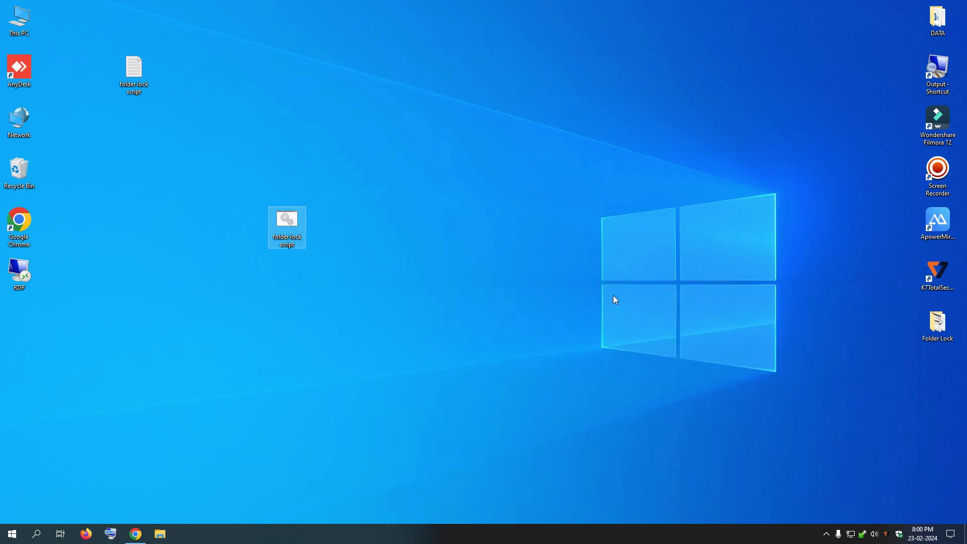
{"action": "left_click_drag", "start_coordinate": [26, 322], "coordinate": [486, 172]}
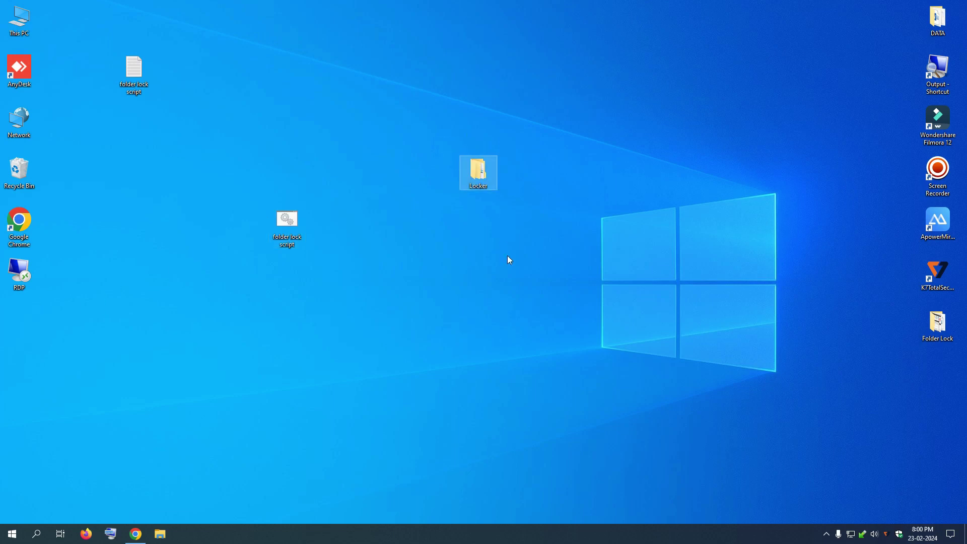
{"action": "double_click", "coordinate": [483, 176]}
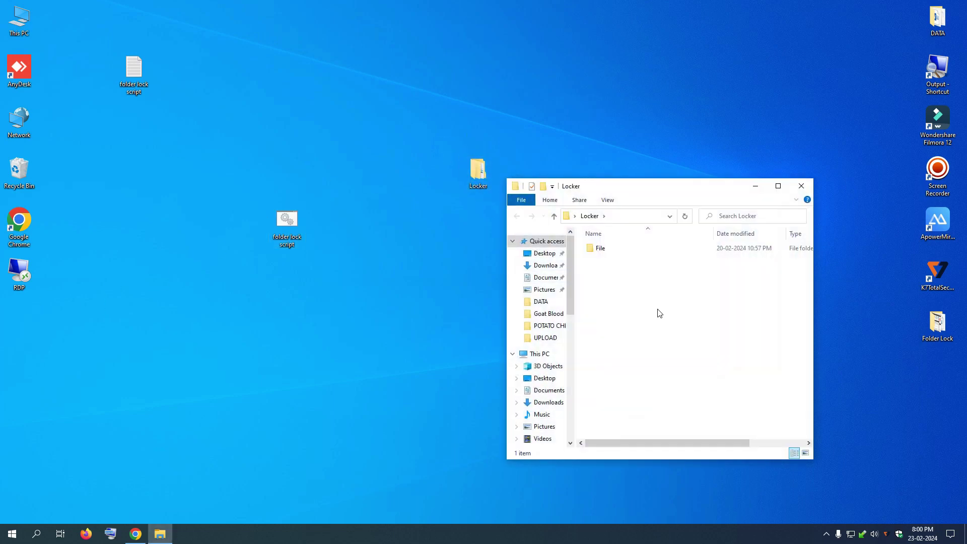